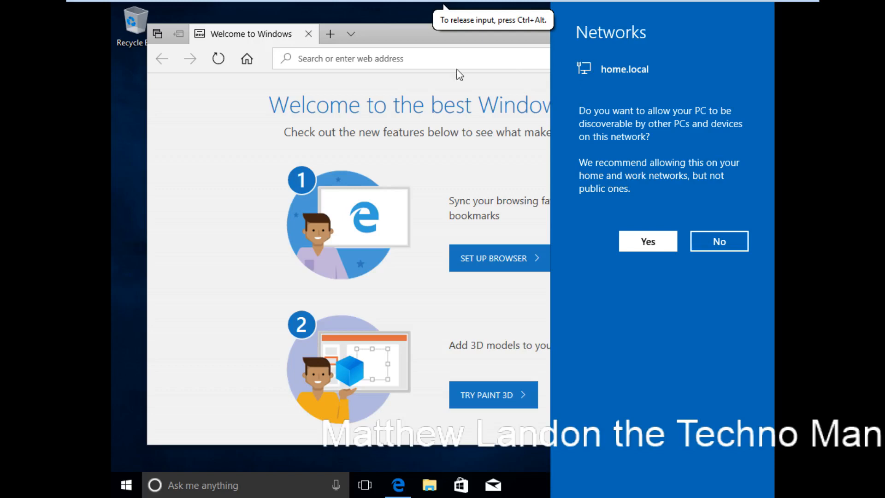
Dismiss the network discovery prompt and close the Edge welcome window.
{"action": "left_click", "coordinate": [460, 75]}
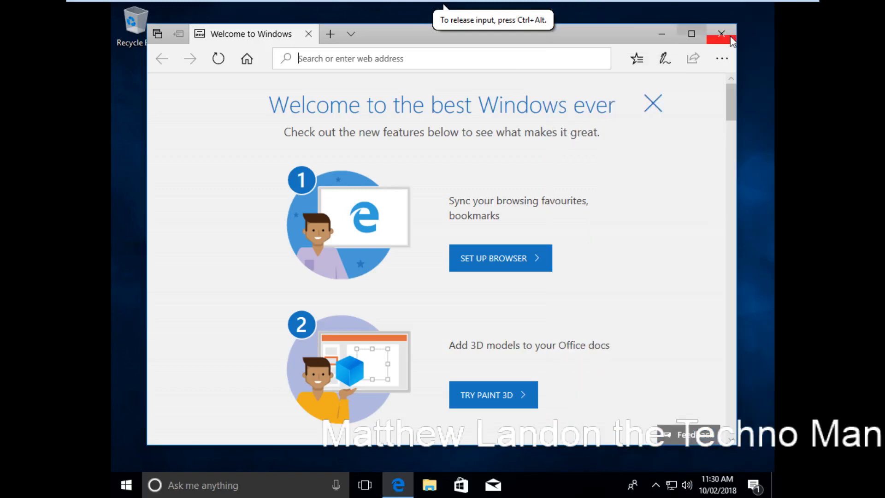
{"action": "left_click", "coordinate": [730, 36]}
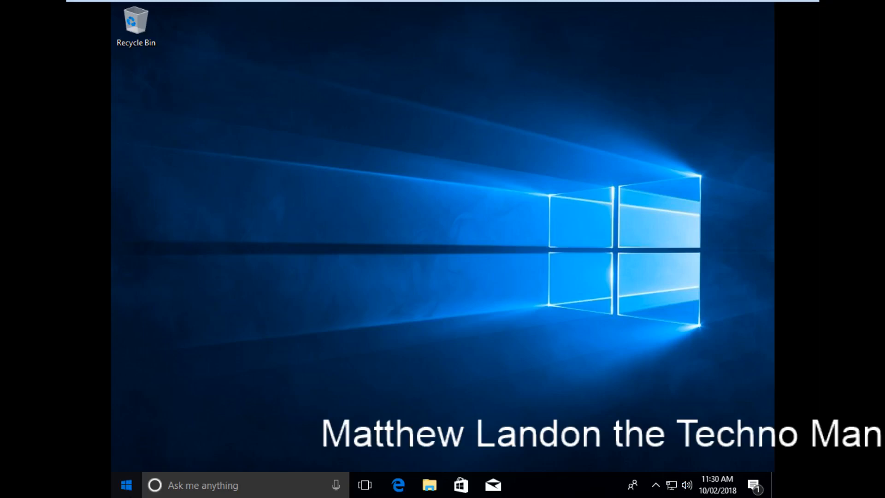
Open Windows Settings and Task Manager.
{"action": "left_click", "coordinate": [129, 489]}
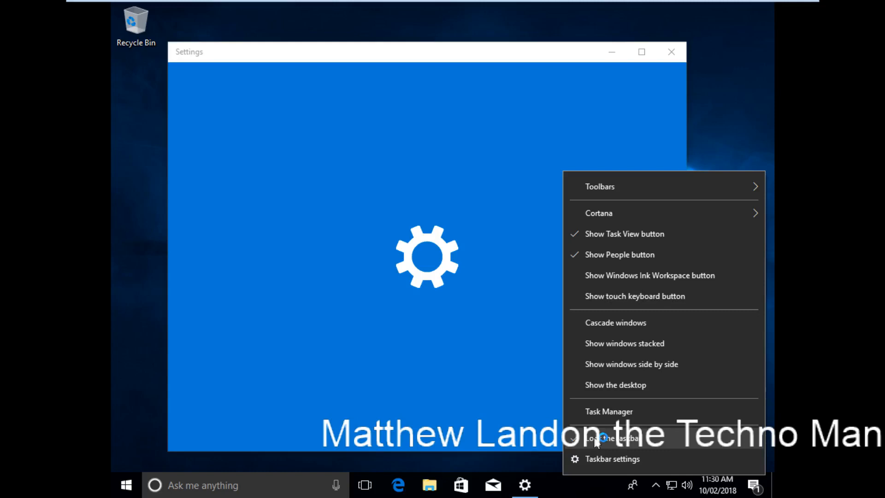
{"action": "left_click", "coordinate": [599, 411]}
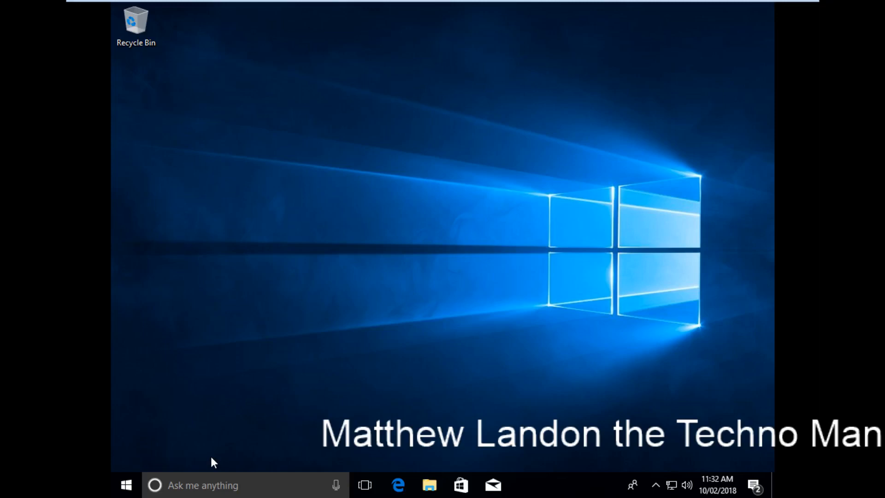
Browse to the network folder \\MPAL-Server\MPAL-Solutions\IT Department in File Explorer and open its Deployment folder.
{"action": "key", "text": "super+e"}
{"action": "left_click", "coordinate": [506, 97]}
{"action": "type", "text": "\\\\"}
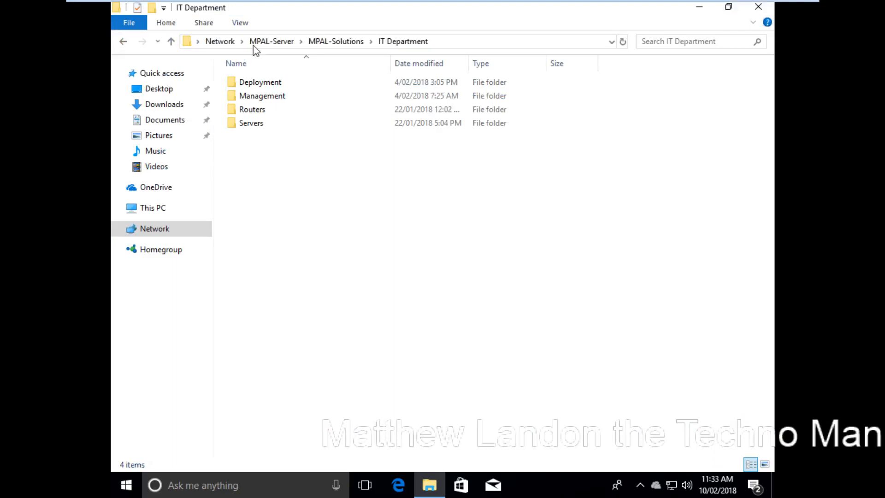
{"action": "double_click", "coordinate": [253, 84]}
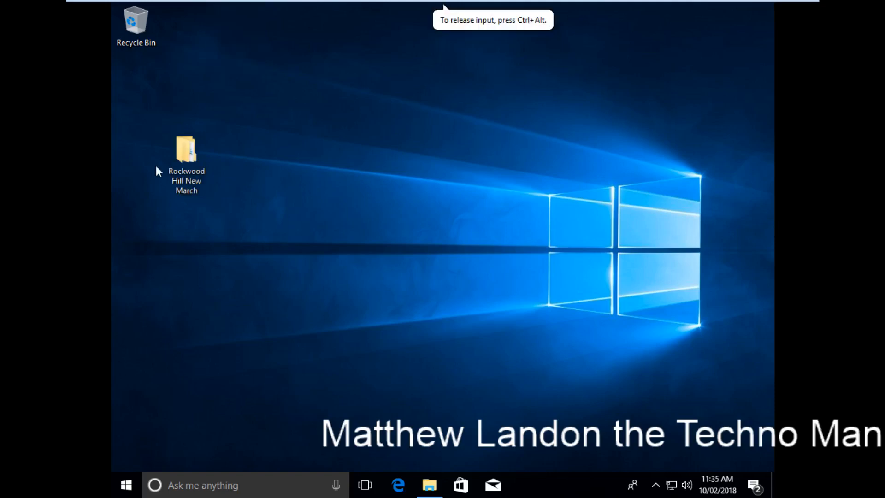
Open the Software folder inside Rockwood Hill New March and run the LibreOffice 6.0.0 help pack installer.
{"action": "double_click", "coordinate": [184, 161]}
{"action": "double_click", "coordinate": [347, 180]}
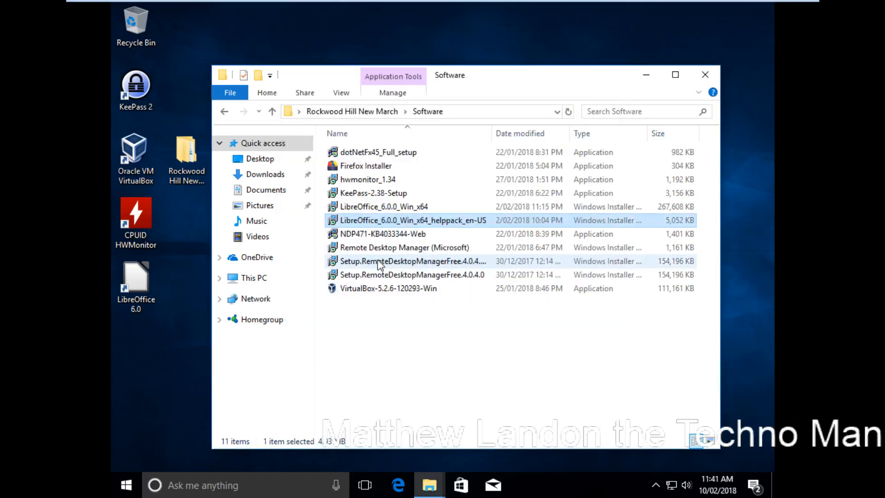
{"action": "double_click", "coordinate": [431, 219]}
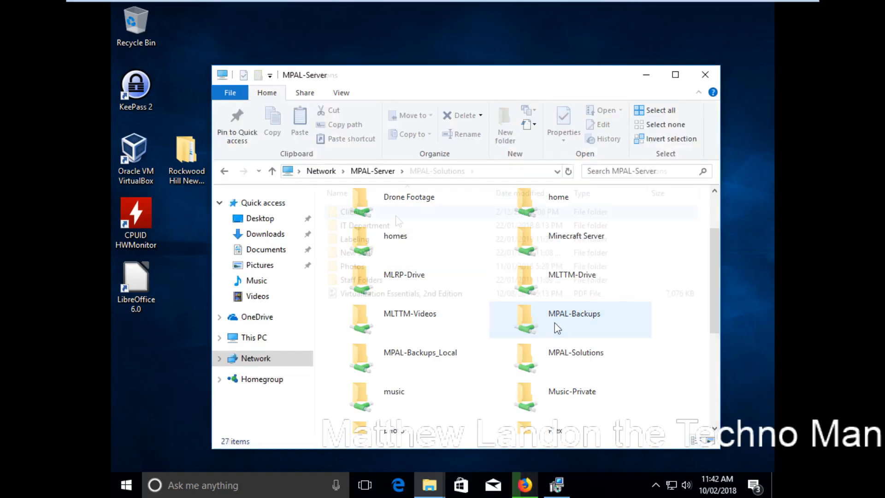
Browse from the MPAL-Server shares through MPAL-Solutions and IT Department, and select the Deployment folder.
{"action": "double_click", "coordinate": [554, 322]}
{"action": "double_click", "coordinate": [377, 226]}
{"action": "left_click", "coordinate": [374, 213]}
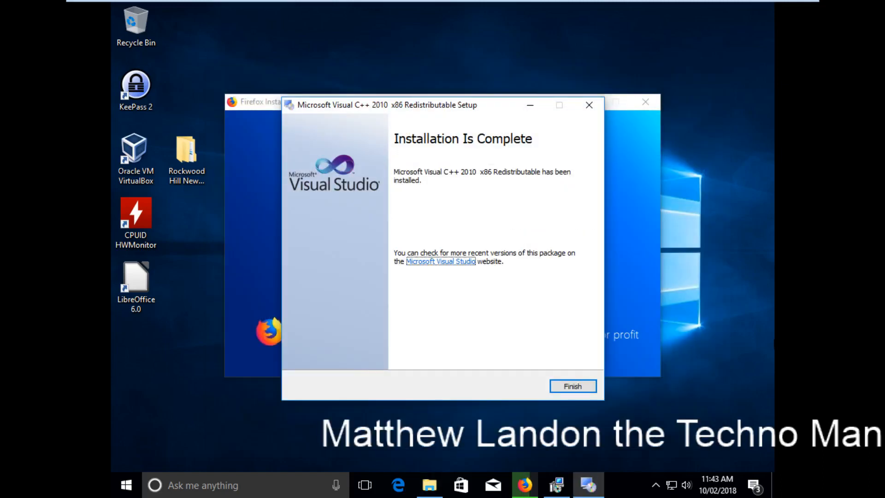
Search Windows for powershell to start an administrator PowerShell session.
{"action": "left_click", "coordinate": [272, 495]}
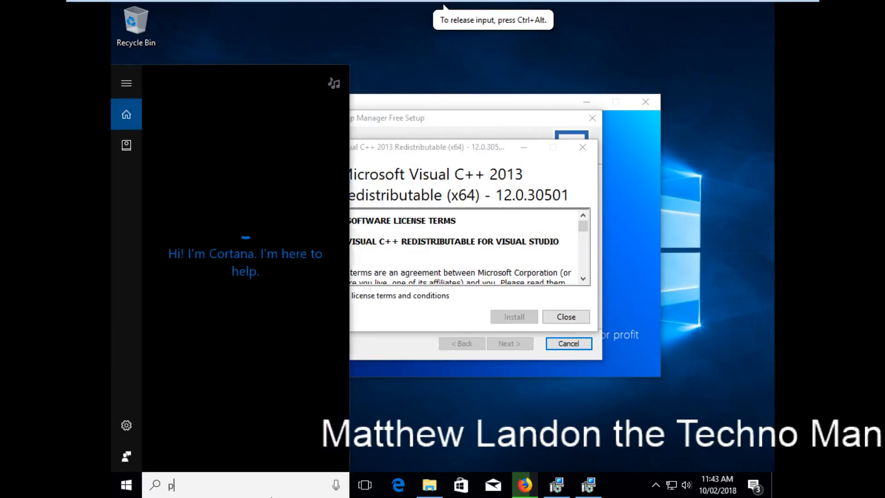
{"action": "type", "text": "powershell"}
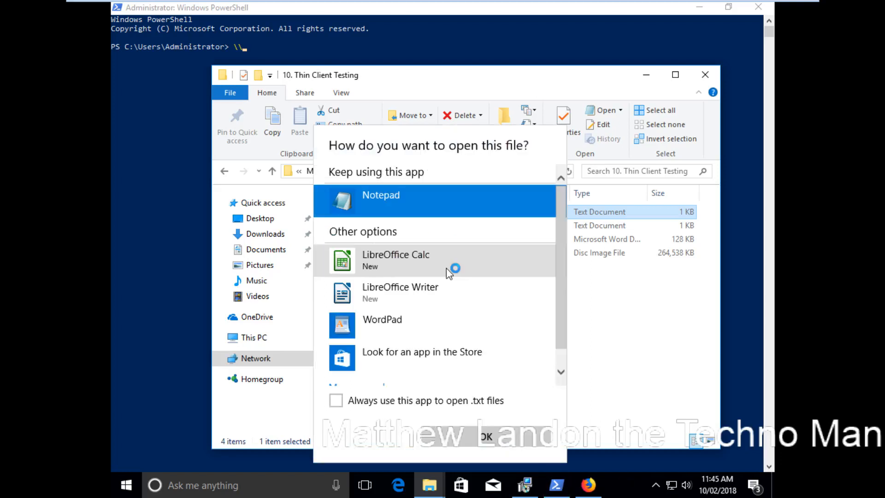
Open the selected text document from the 10. Thin Client Testing folder with WordPad.
{"action": "left_click", "coordinate": [464, 320]}
{"action": "left_click", "coordinate": [491, 430]}
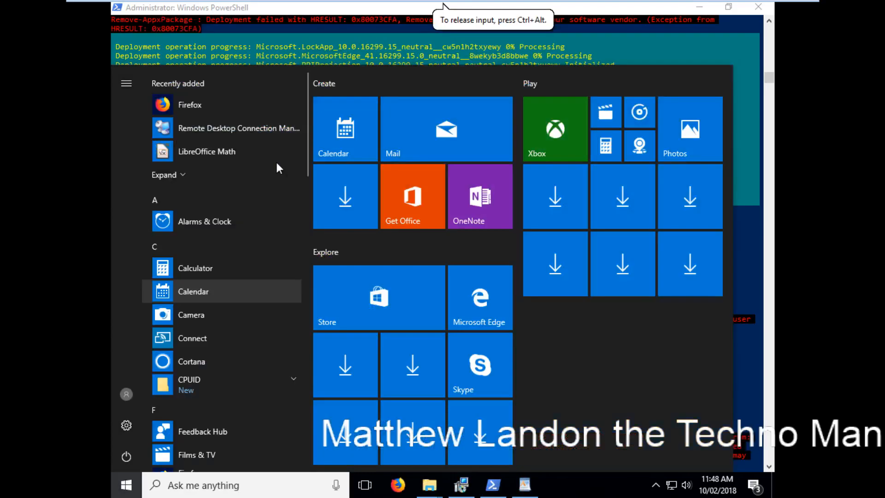
Check the Start menu's app list and unpin the placeholder tile in the Create group.
{"action": "scroll", "coordinate": [309, 234], "scroll_direction": "down", "scroll_amount": 10}
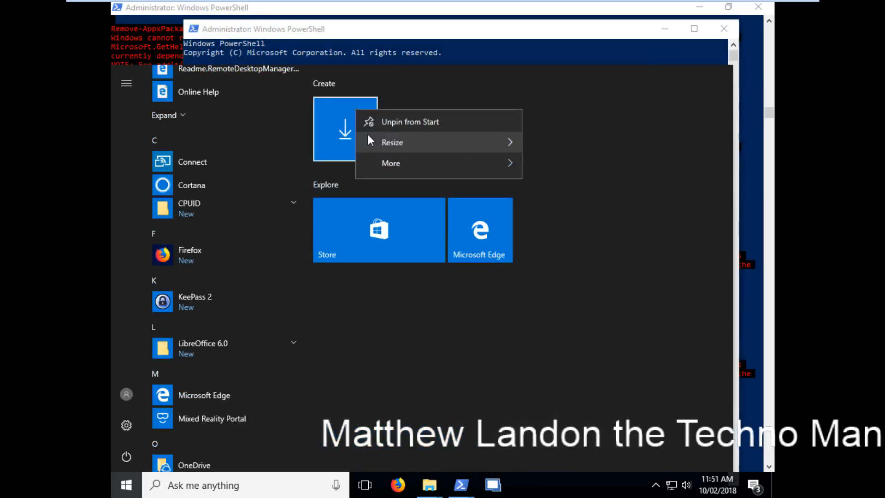
{"action": "left_click", "coordinate": [401, 122]}
{"action": "left_click", "coordinate": [615, 54]}
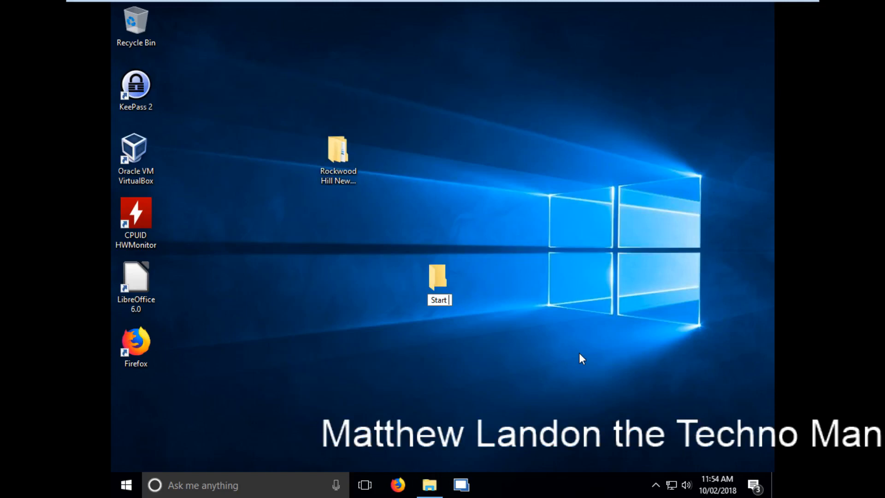
Name the new desktop folder Start Menu Icons.
{"action": "type", "text": "Menu Icons"}
{"action": "left_click", "coordinate": [488, 248]}
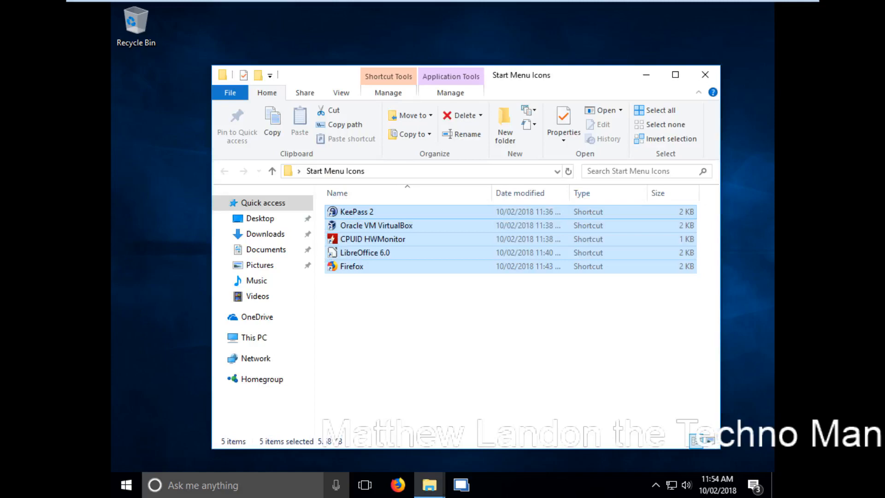
Start creating a new shortcut inside the Start Menu Icons folder.
{"action": "right_click", "coordinate": [442, 297]}
{"action": "mouse_move", "coordinate": [470, 267]}
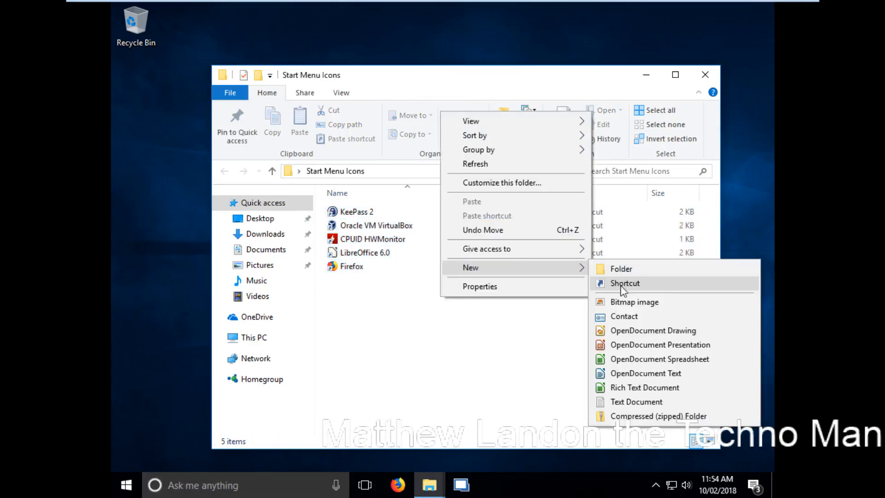
{"action": "left_click", "coordinate": [623, 285]}
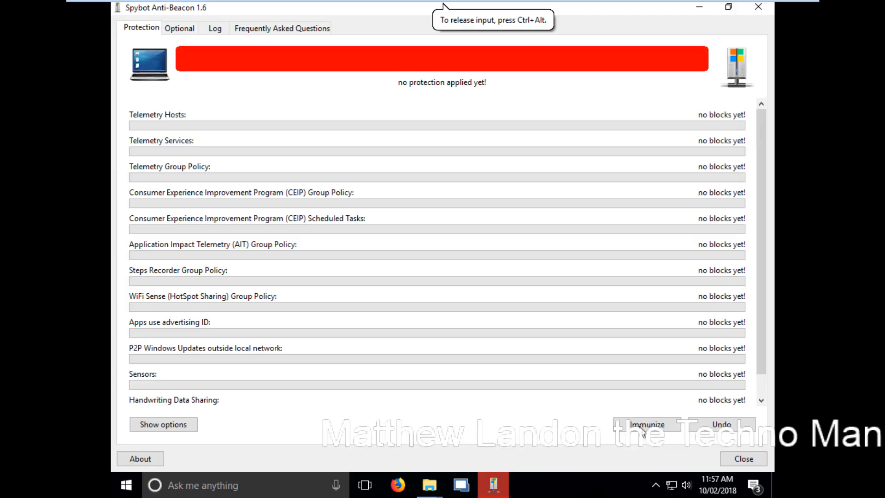
Immunize the system with all the main Spybot Anti-Beacon telemetry protections and open the optional protections.
{"action": "left_click", "coordinate": [644, 426]}
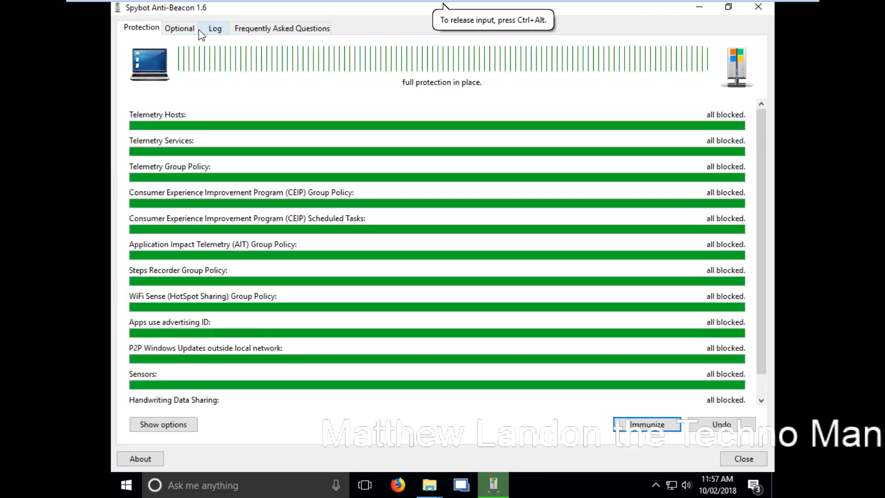
{"action": "left_click", "coordinate": [197, 29]}
{"action": "left_click", "coordinate": [666, 93]}
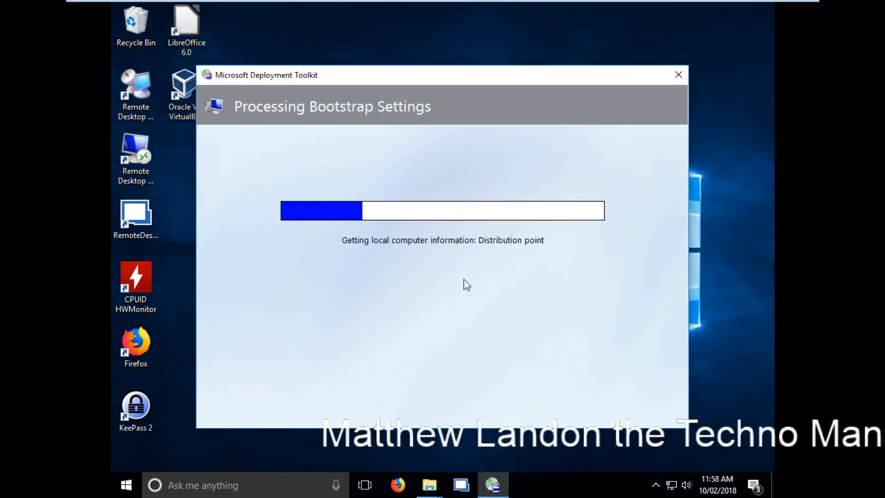
Choose to capture an image of this reference computer as CAPTURE10PRO.wim in \\WDS-SERVER\DeploymentShare$\Captures and continue the deployment wizard.
{"action": "left_click_drag", "start_coordinate": [536, 79], "coordinate": [560, 79]}
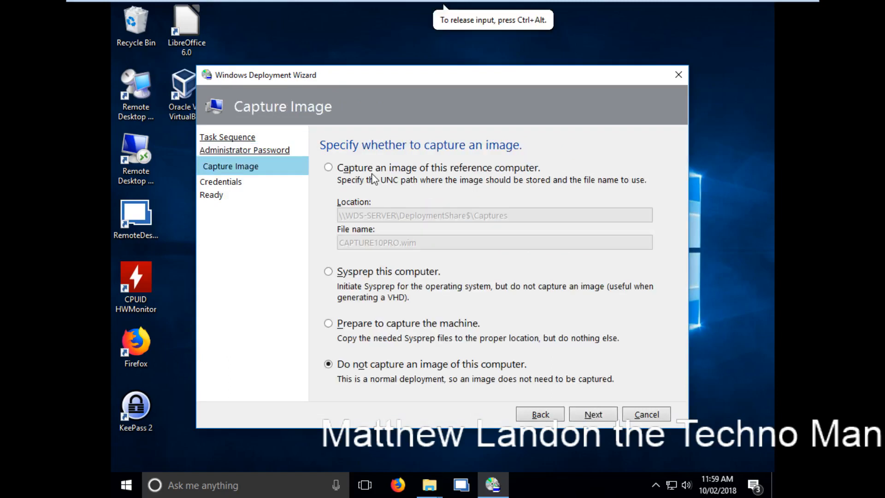
{"action": "left_click", "coordinate": [373, 174]}
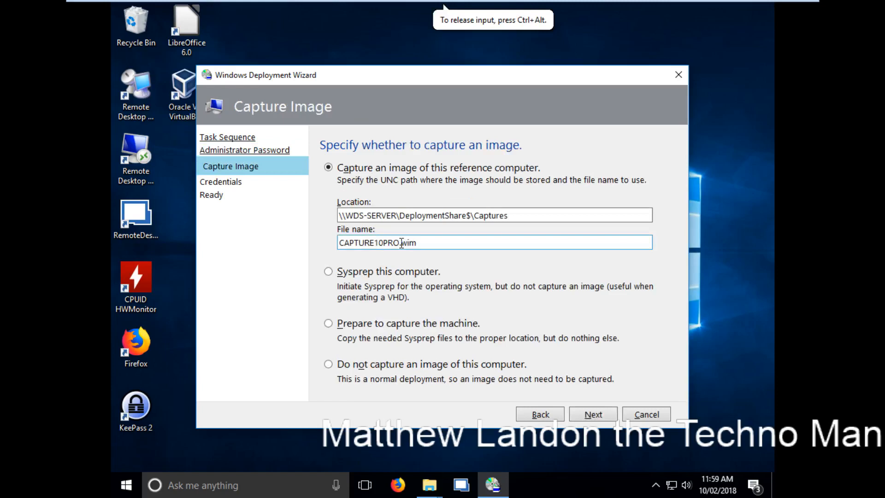
{"action": "left_click", "coordinate": [402, 243]}
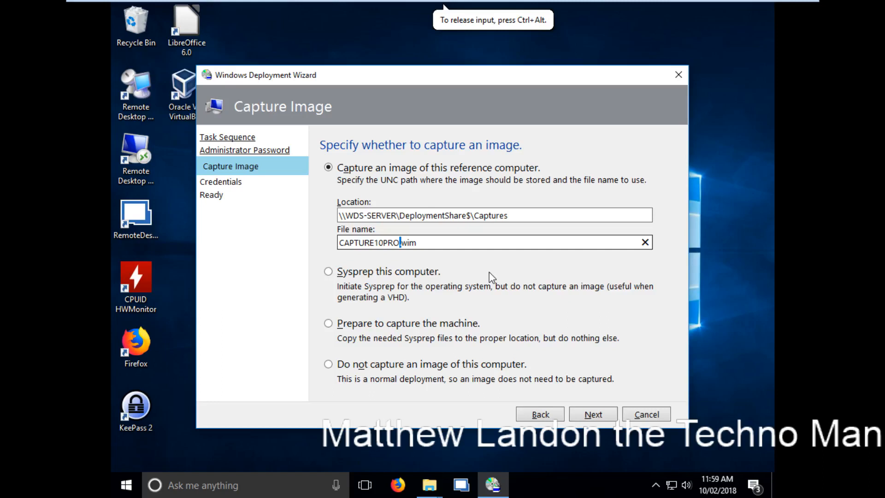
{"action": "key", "text": "Return"}
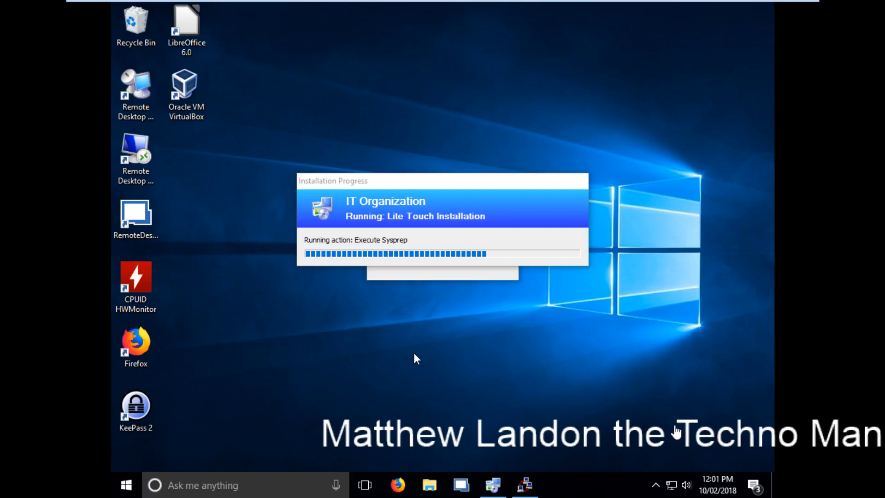
Move the Installation Progress window below the Sysprep dialog to uncover it.
{"action": "left_click_drag", "start_coordinate": [456, 185], "coordinate": [461, 302]}
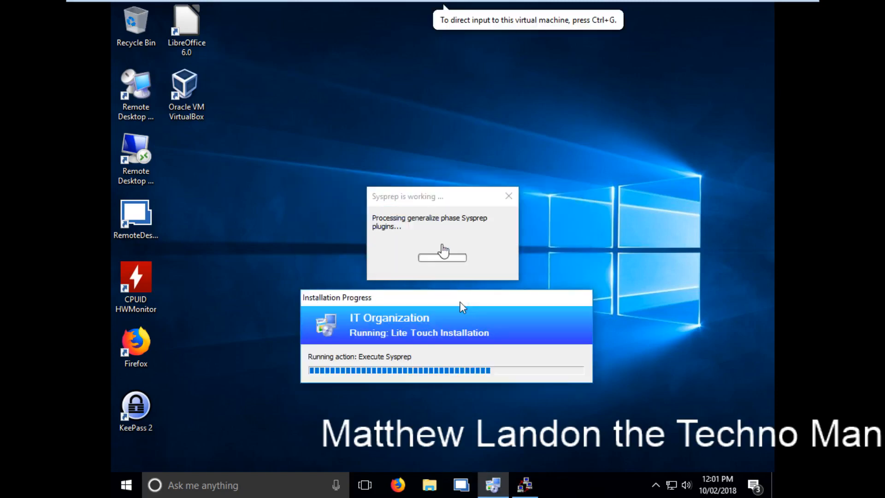